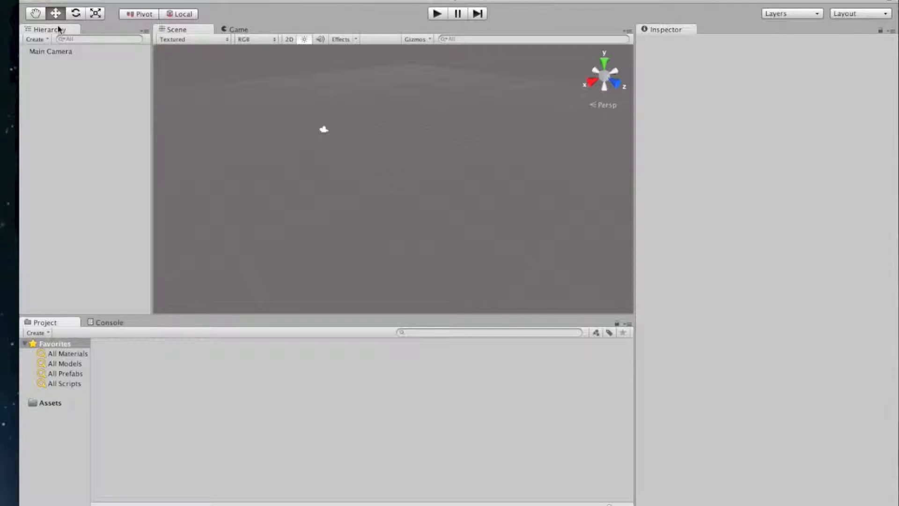
Step: Examine the projection options available for the Main Camera
click(70, 51)
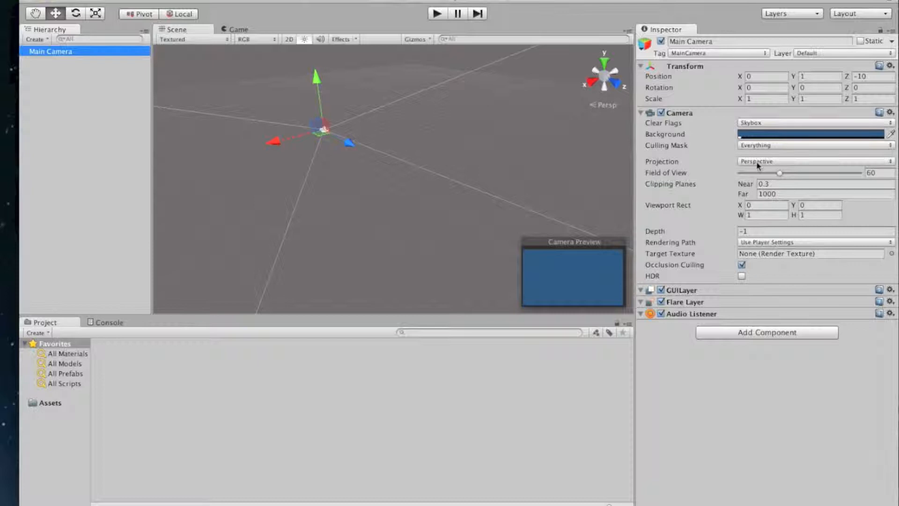
click(757, 164)
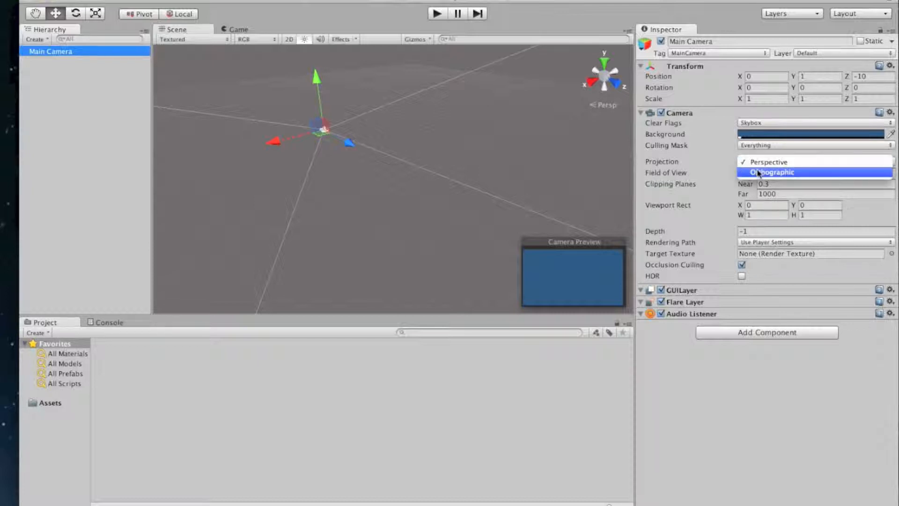
click(714, 168)
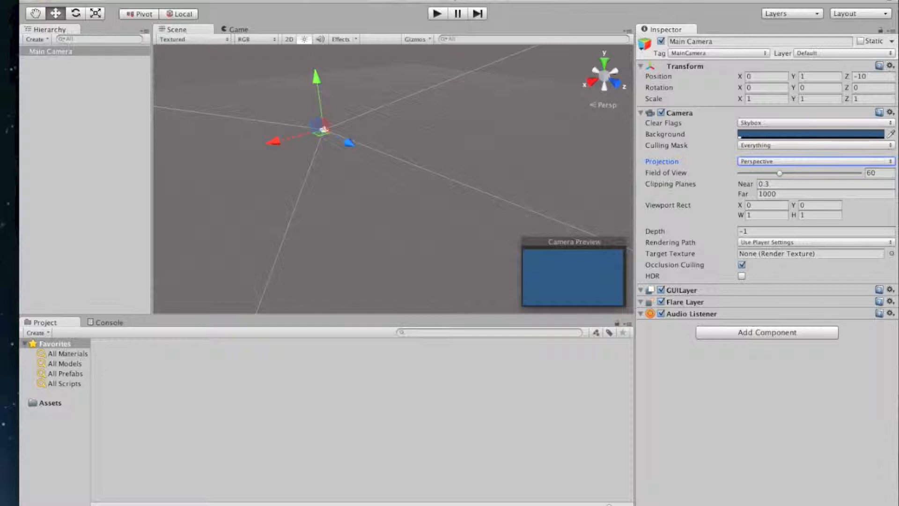
Step: Add a cube game object to the scene
click(176, 0)
mouse_move(210, 23)
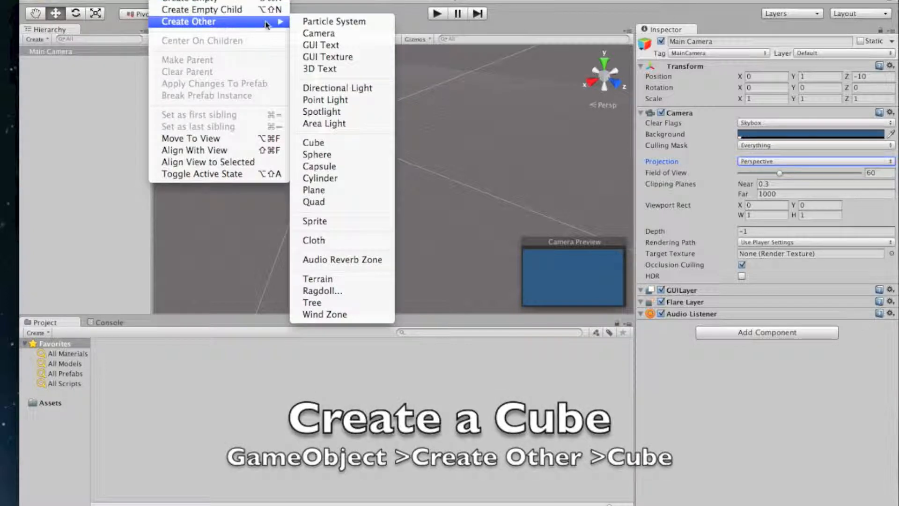
click(315, 142)
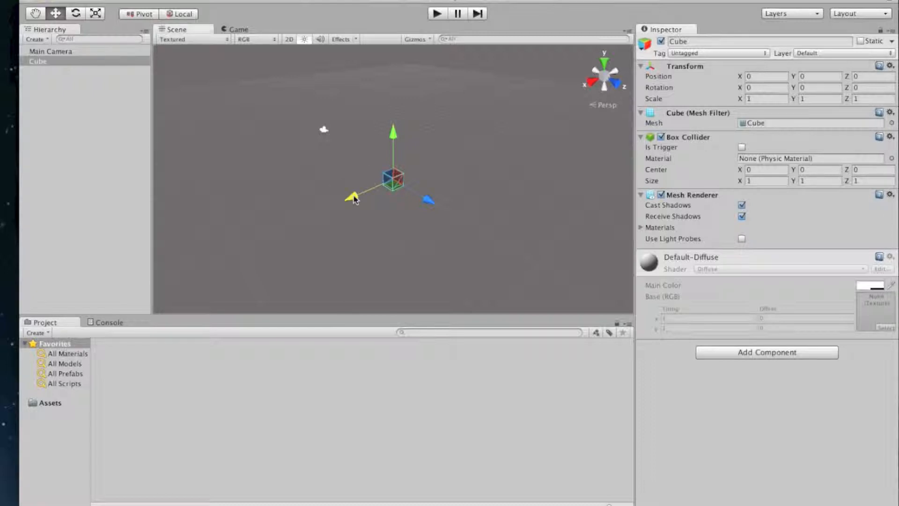
Step: Move the cube along the X axis to about -0.32, and reset its X position to 0
mouse_move(354, 198)
mouse_down()
mouse_move(375, 191)
mouse_move(336, 196)
mouse_move(357, 181)
mouse_move(345, 185)
mouse_up()
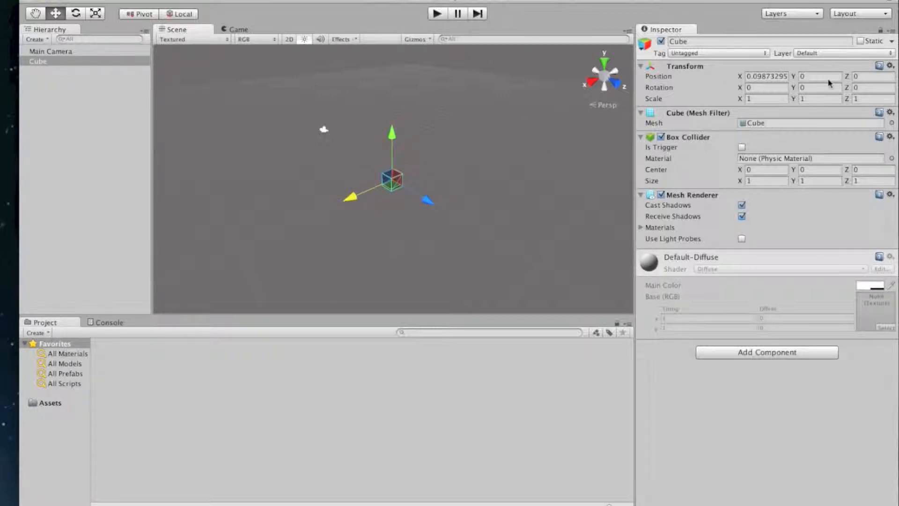
mouse_move(352, 195)
mouse_down()
mouse_move(370, 190)
mouse_move(356, 193)
mouse_up()
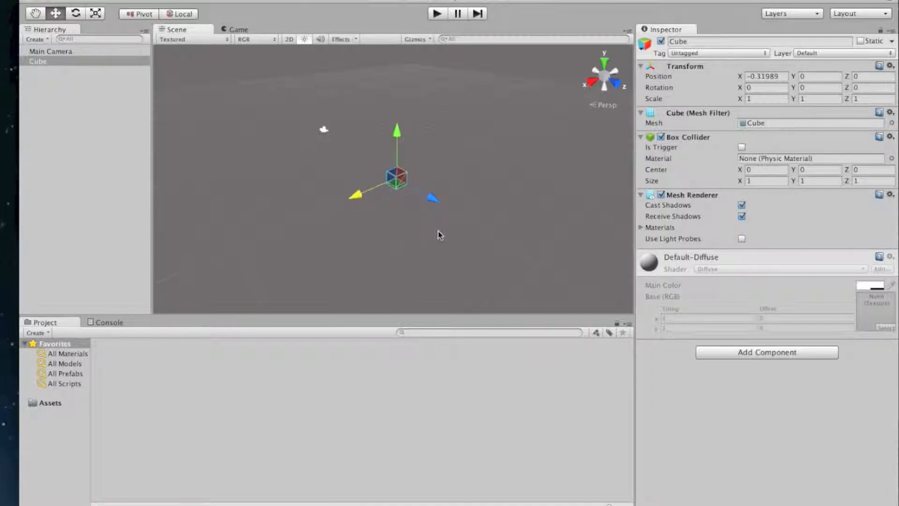
click(766, 76)
text(0)
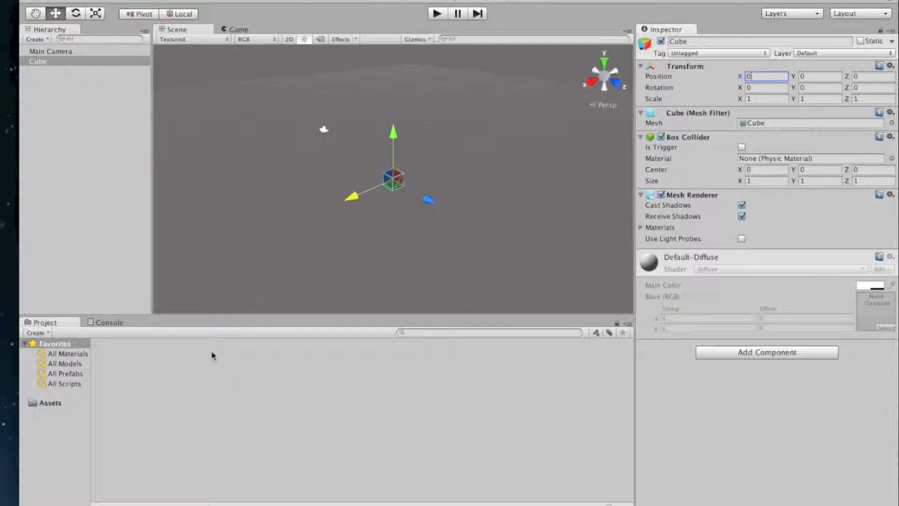
Step: Show the game view and set the Main Camera's projection to Orthographic
click(237, 29)
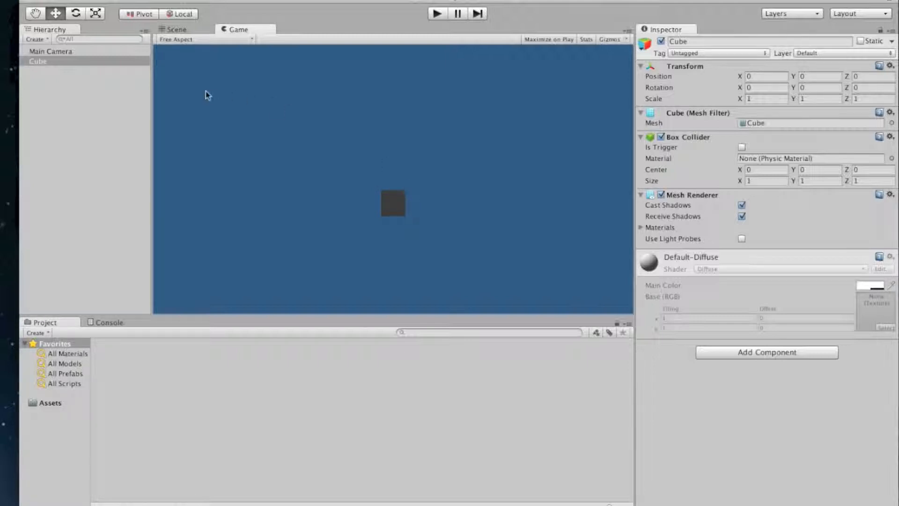
click(76, 53)
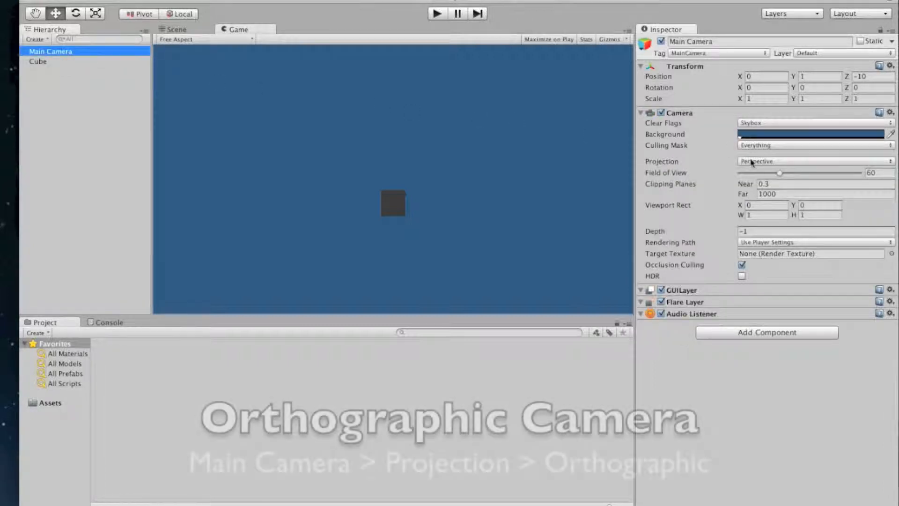
click(750, 162)
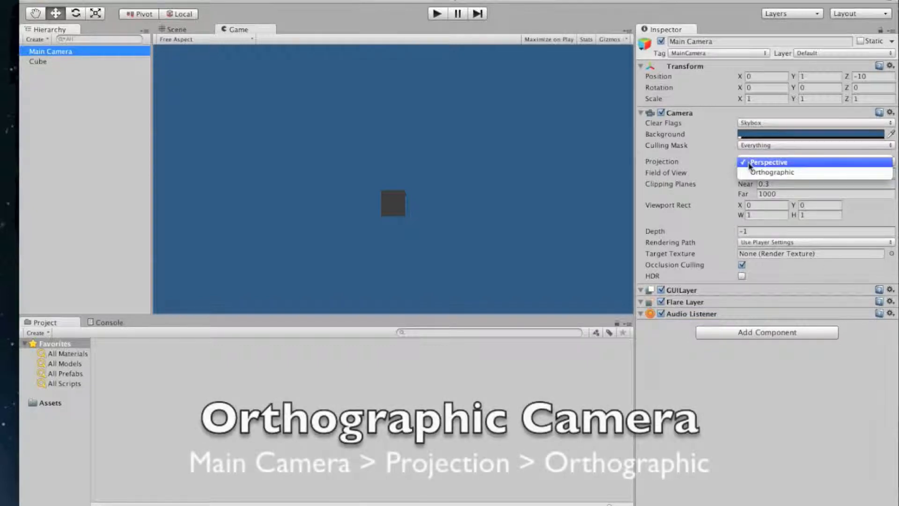
click(751, 172)
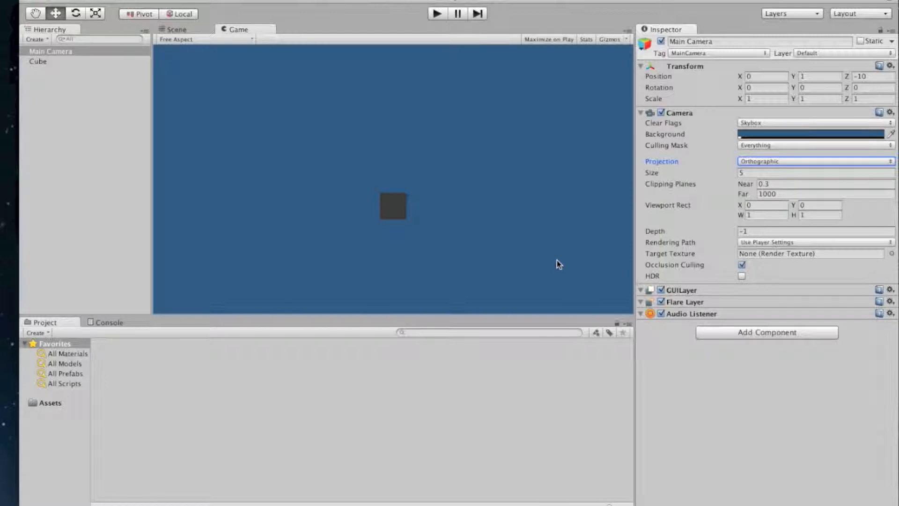
Step: Add a directional light to the scene to illuminate the cube
click(39, 62)
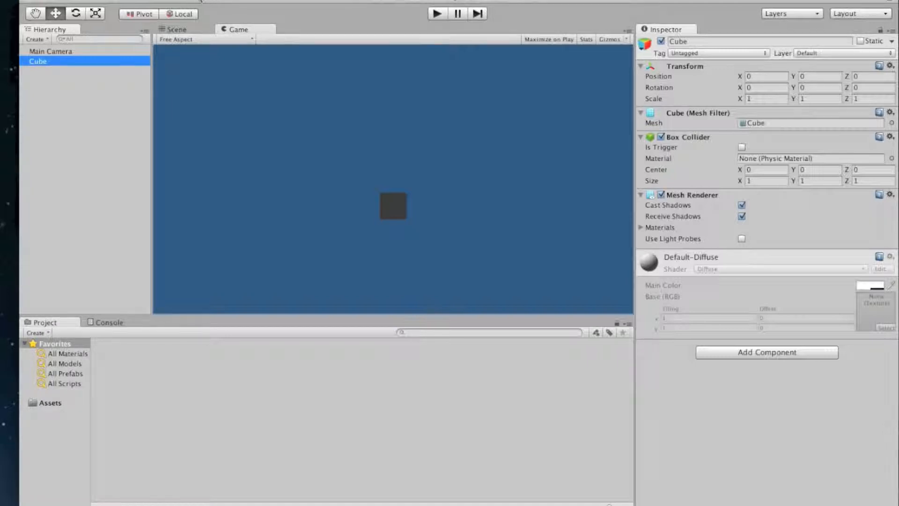
click(173, 1)
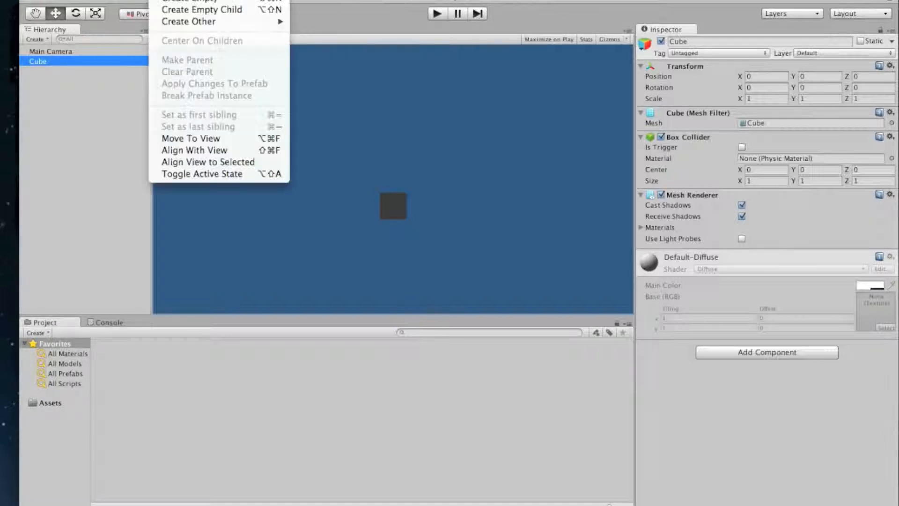
mouse_move(184, 22)
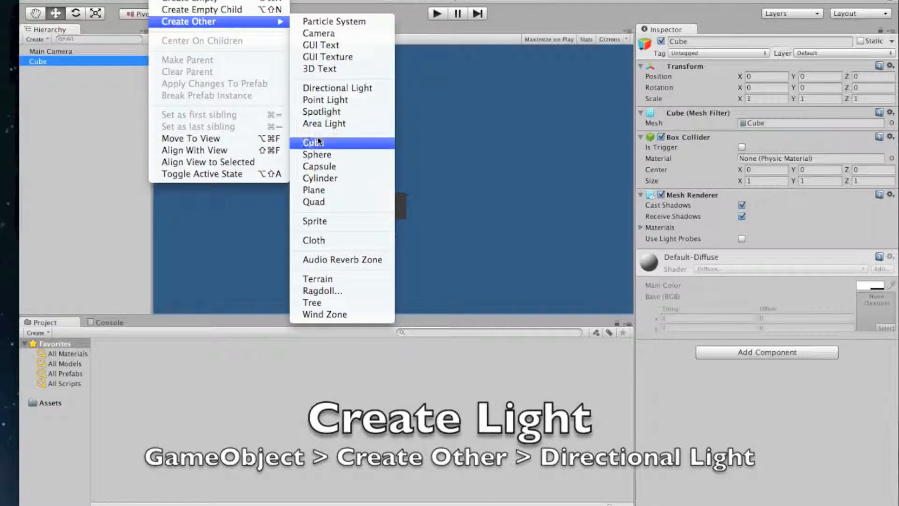
click(314, 89)
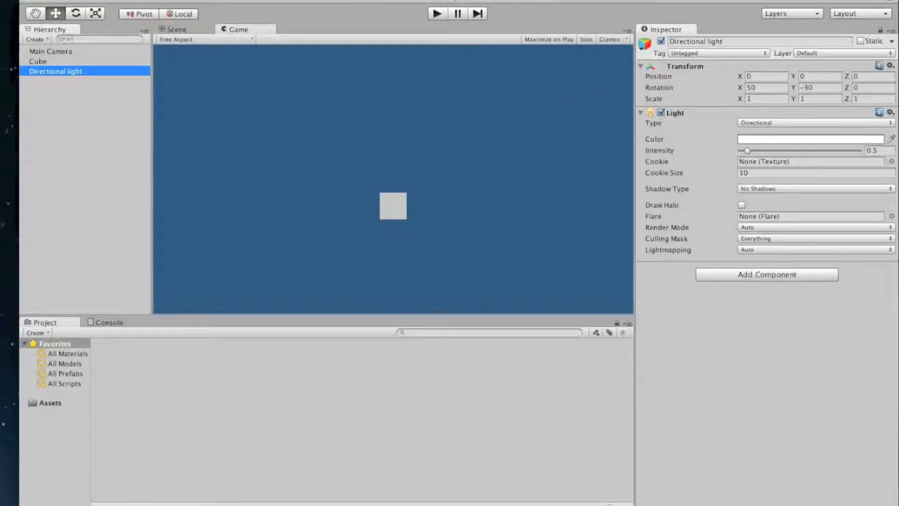
Step: Set the cube's scale to 20 in X and 3 in Y
click(43, 63)
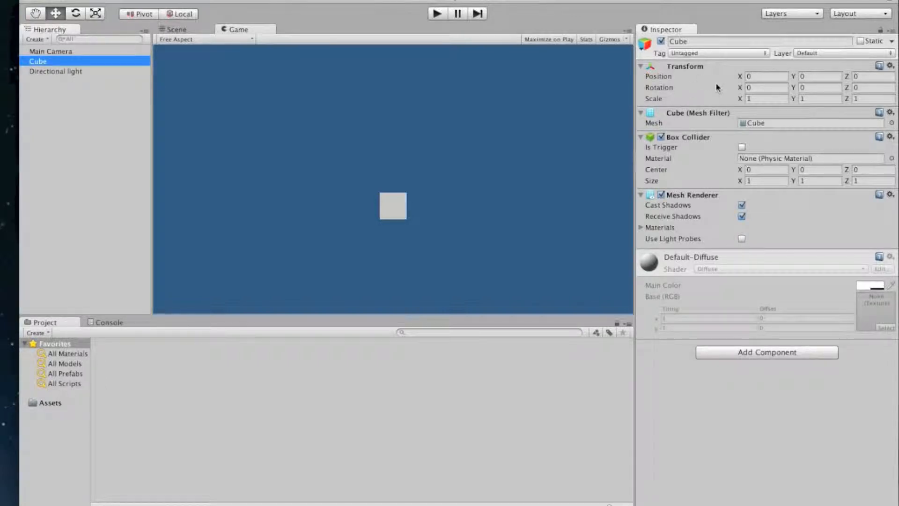
click(763, 76)
click(804, 76)
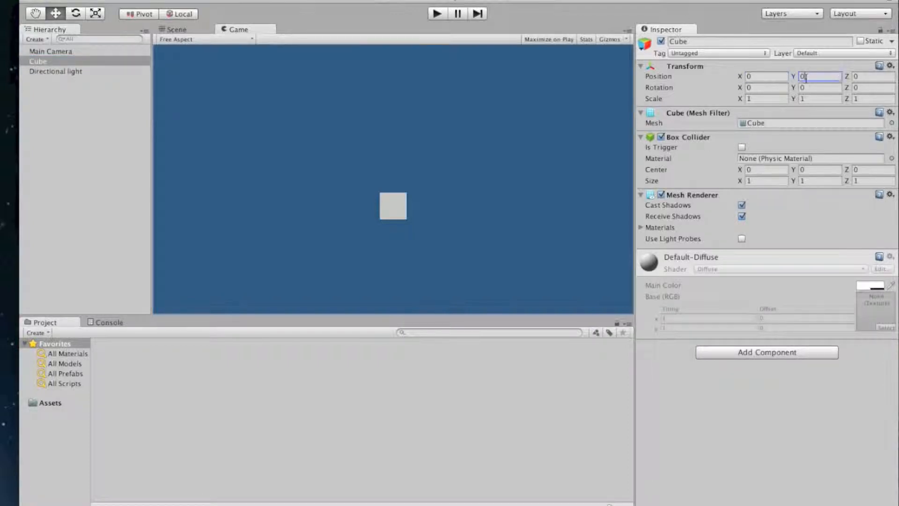
click(855, 76)
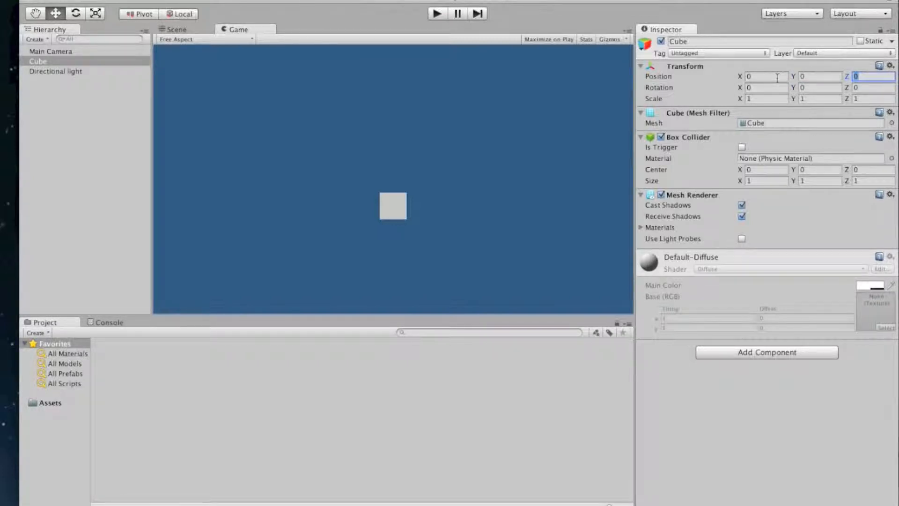
click(776, 98)
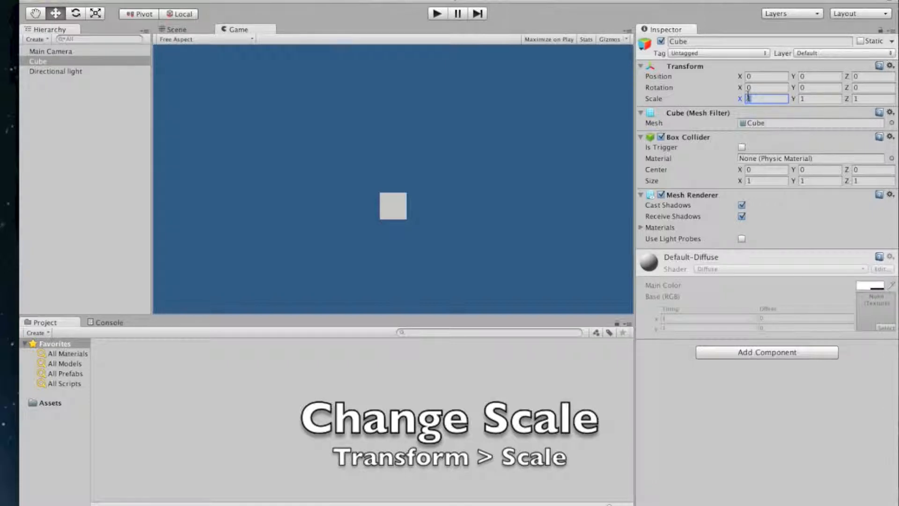
text(20)
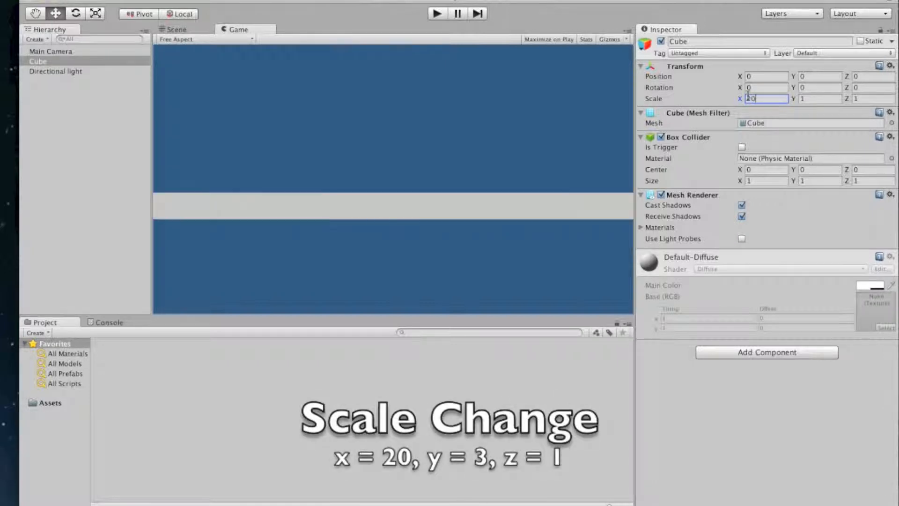
key(Tab)
text(3)
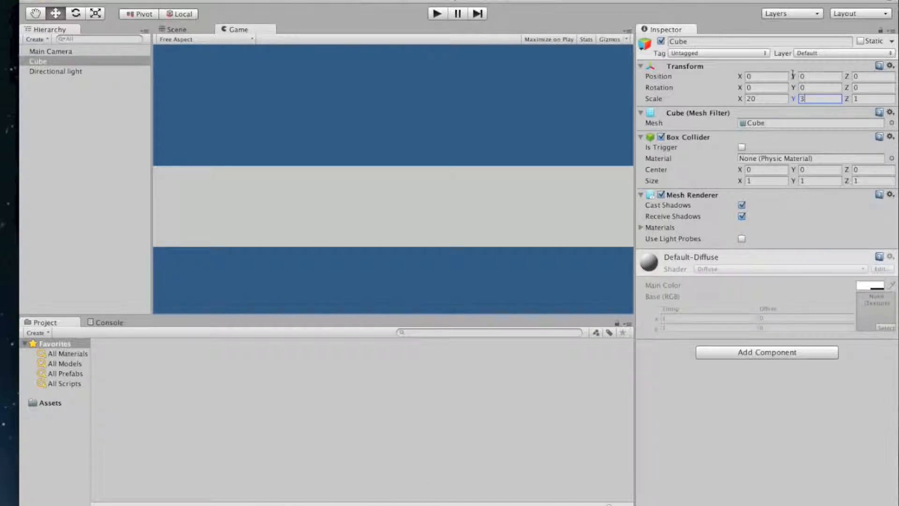
Step: Set the cube's Y position to -2 and its Y scale to 4
click(817, 76)
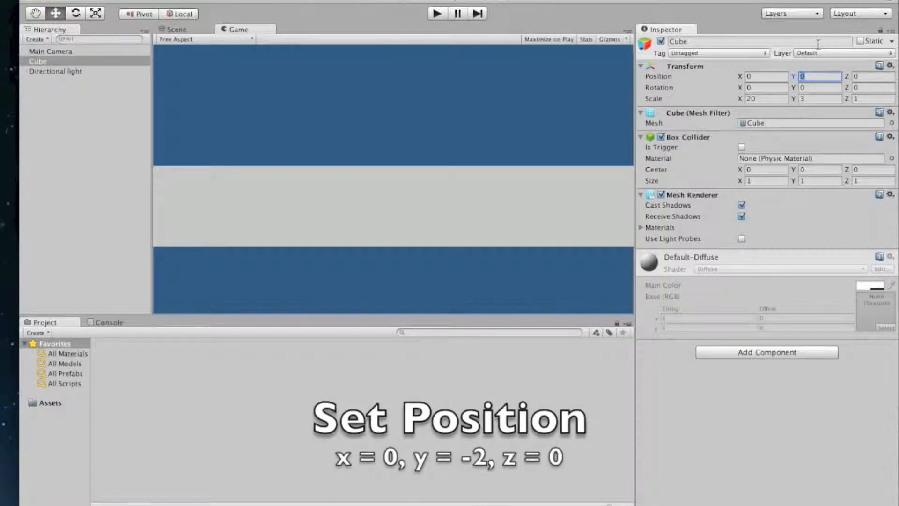
text(-3)
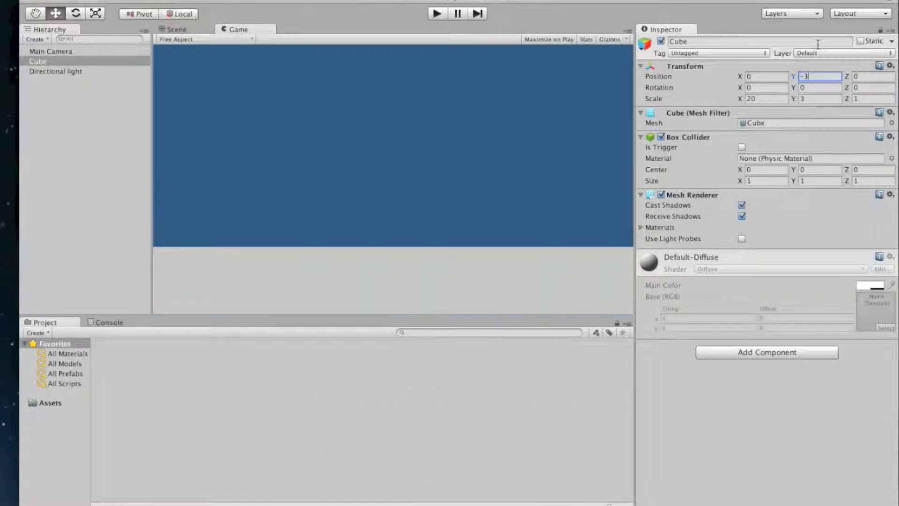
key(BackSpace)
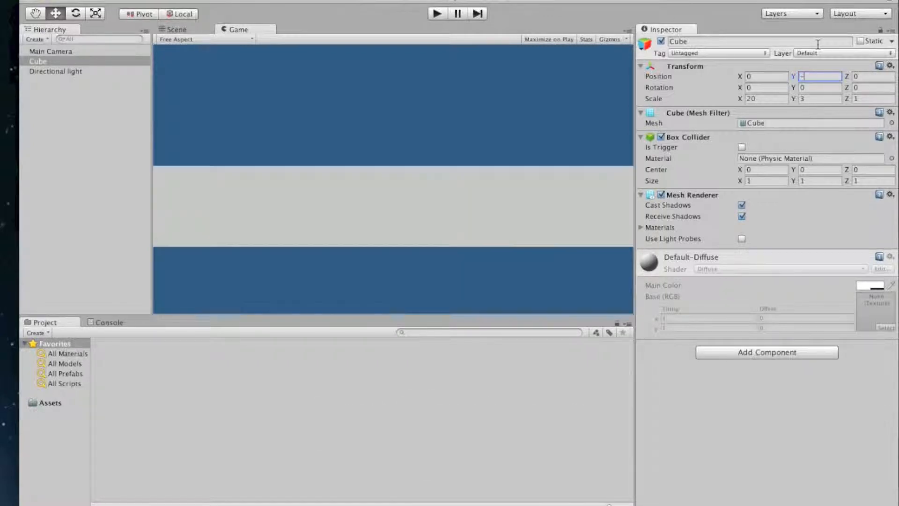
text(2)
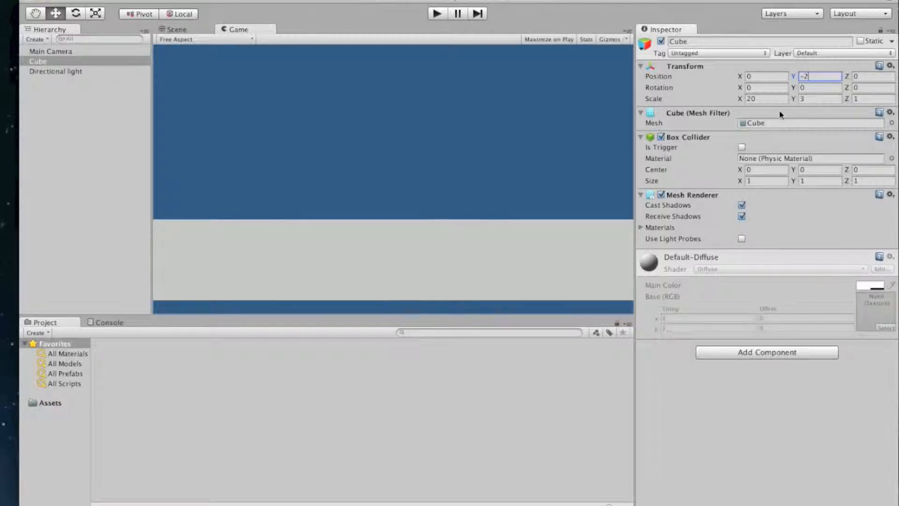
click(817, 99)
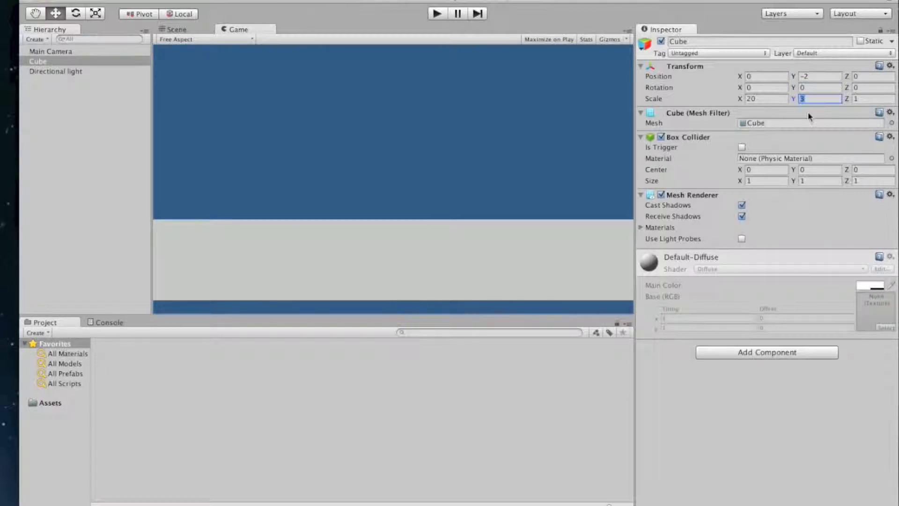
text(4)
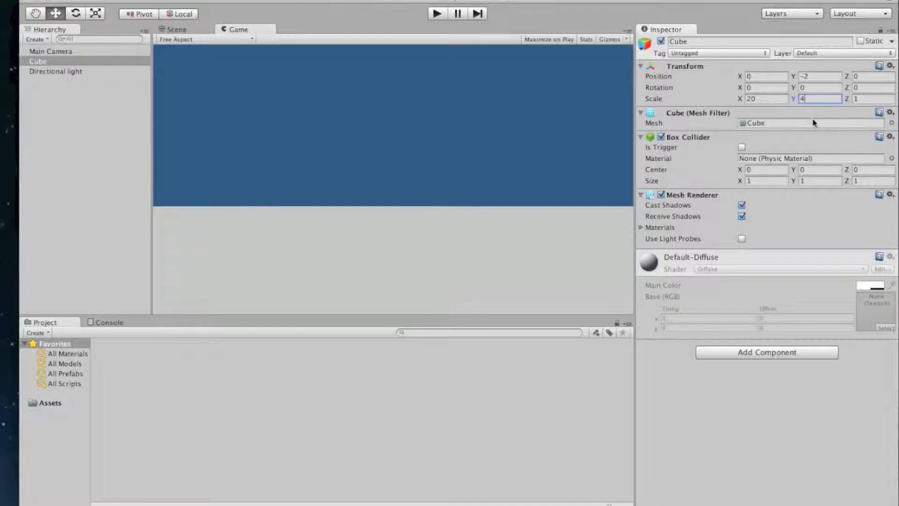
Step: Rename the cube game object as Ground
click(703, 42)
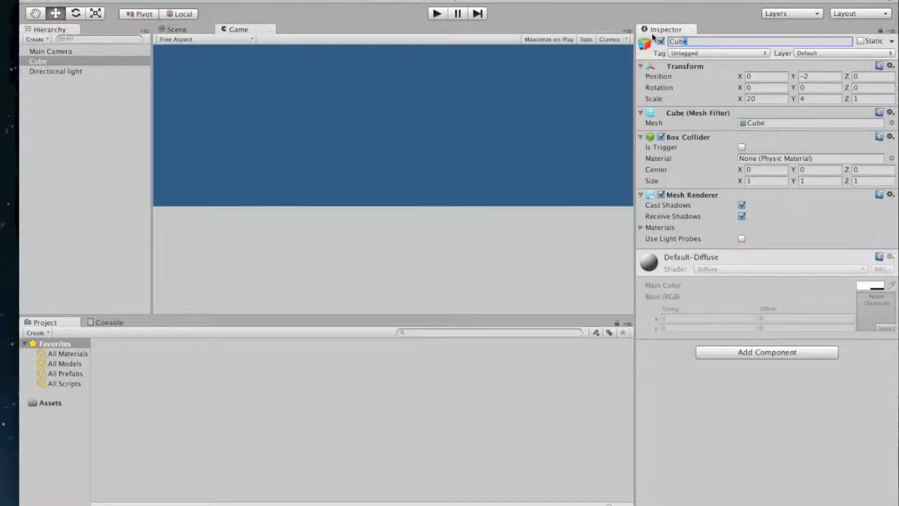
text(C)
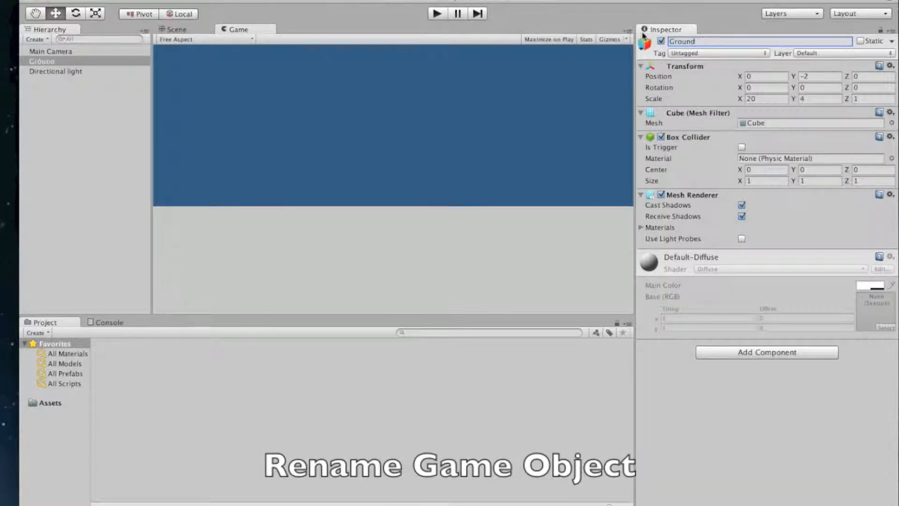
click(706, 181)
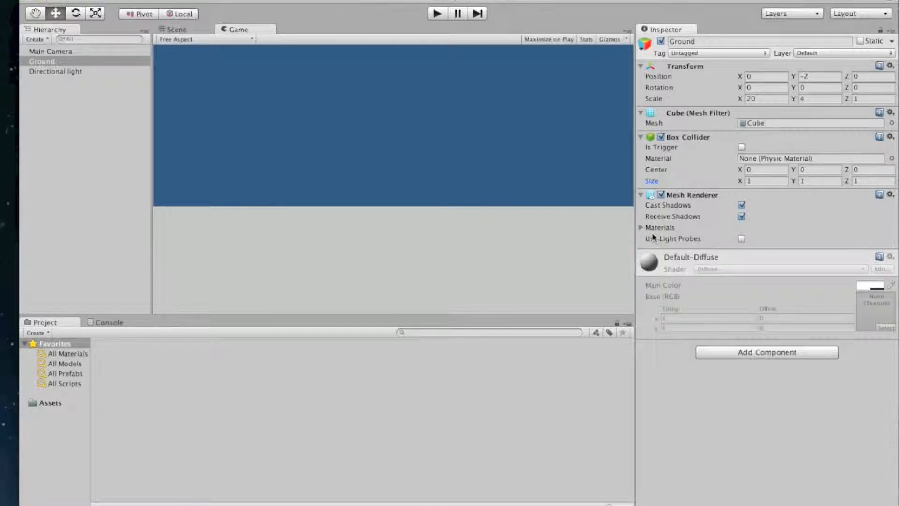
Step: Create a new material asset in the project and name it GroundMaterial
click(641, 228)
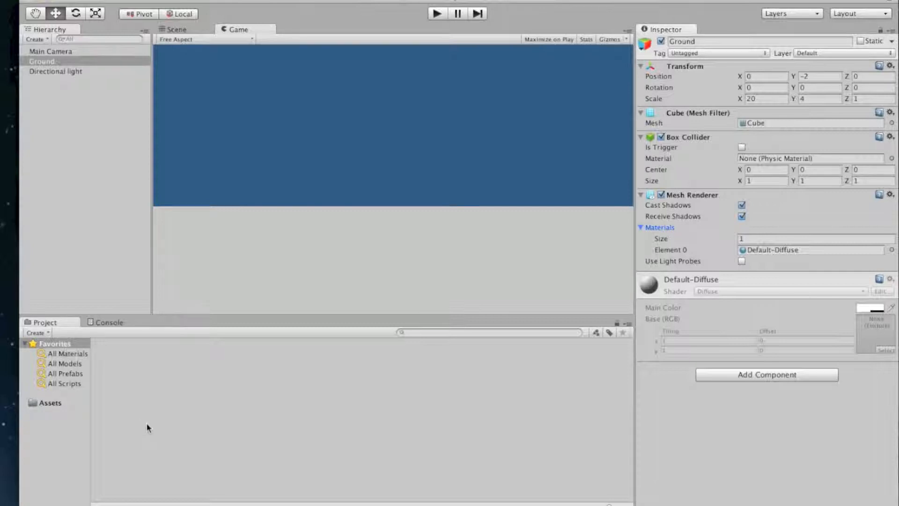
click(48, 333)
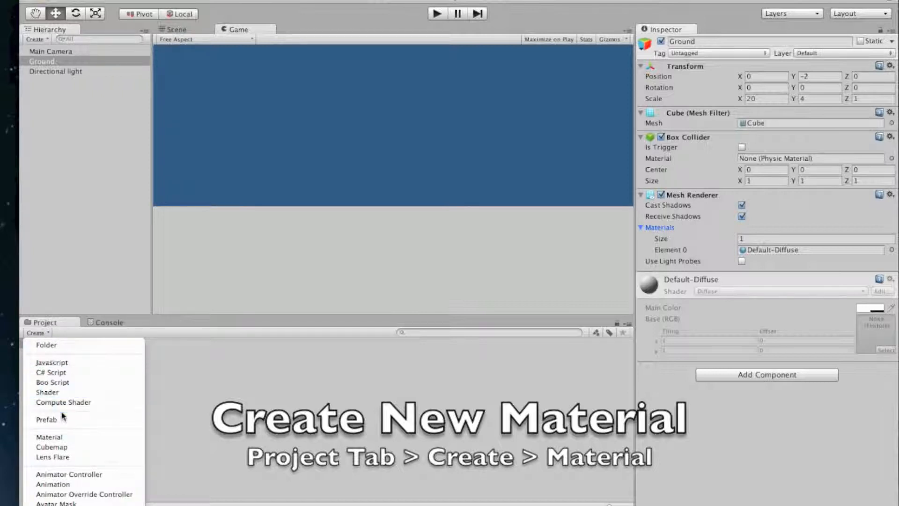
click(243, 378)
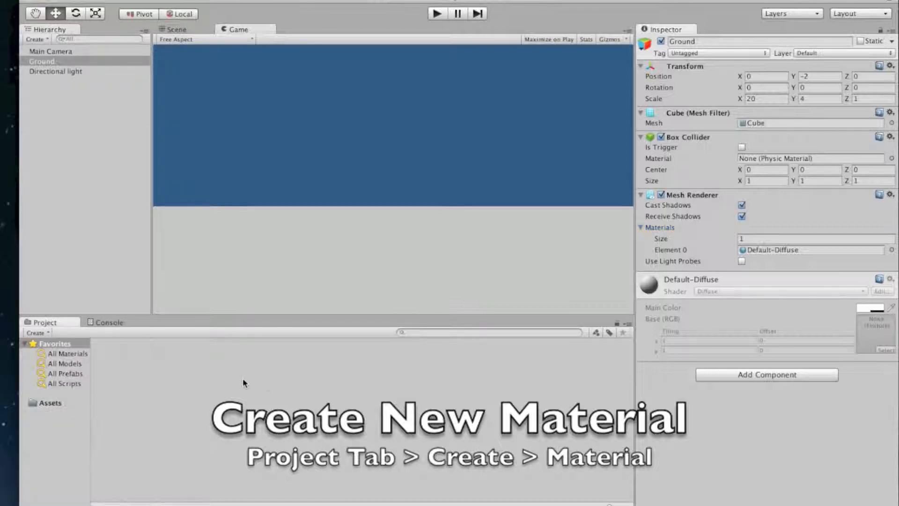
right_click(243, 378)
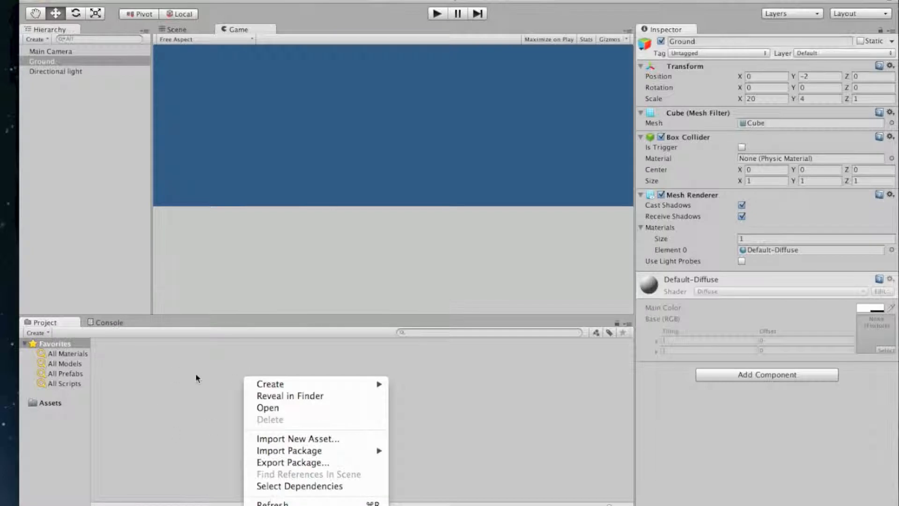
mouse_move(328, 385)
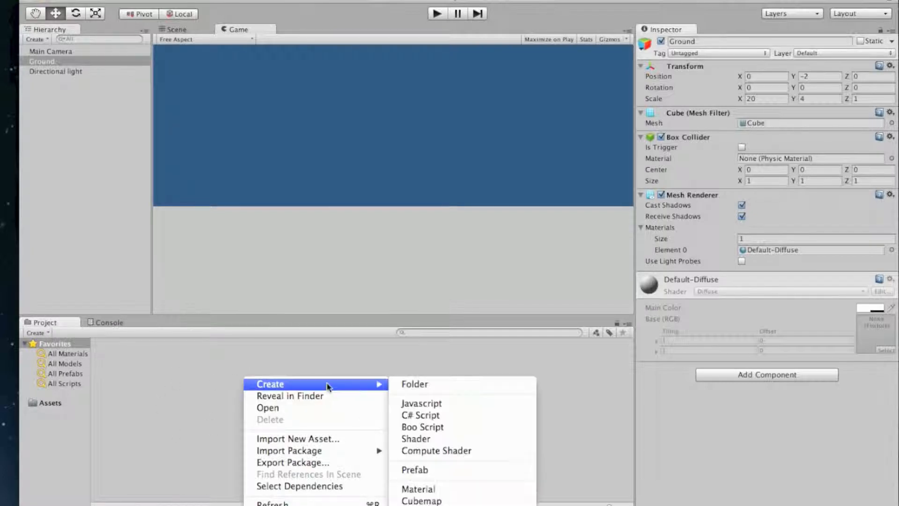
click(443, 488)
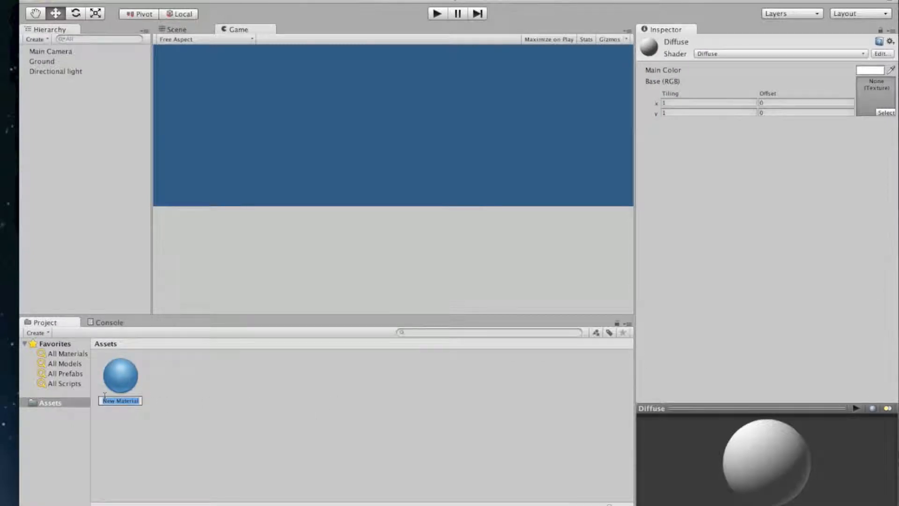
text(GroundMaterial)
key(Return)
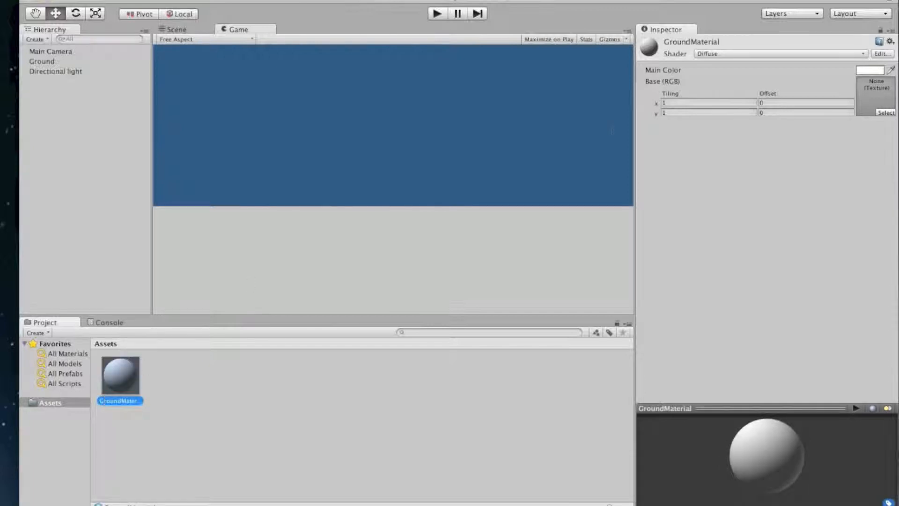
Step: Set GroundMaterial's main color to the brownish-red preset (128, 87, 87) and apply the material to the Ground object
click(878, 74)
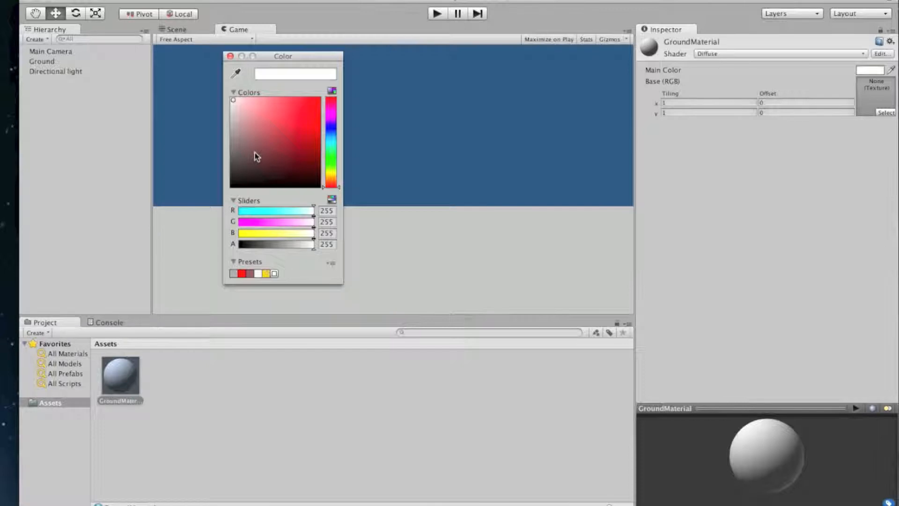
mouse_move(255, 154)
mouse_down()
mouse_move(244, 138)
mouse_move(249, 133)
mouse_move(256, 148)
mouse_move(254, 131)
mouse_up()
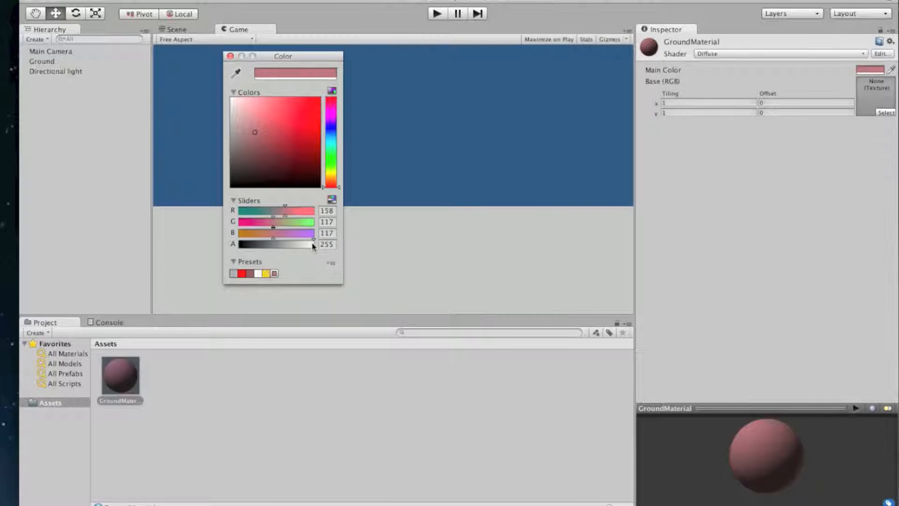
click(251, 273)
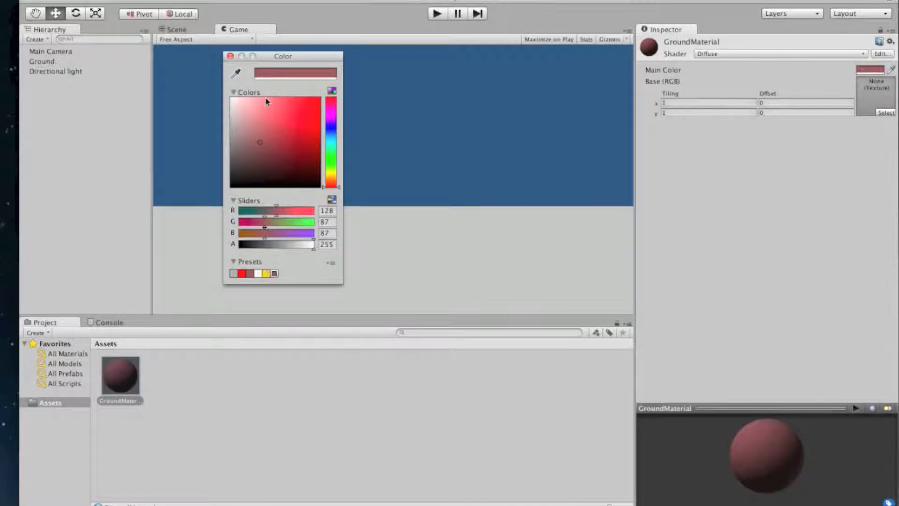
click(231, 57)
click(114, 381)
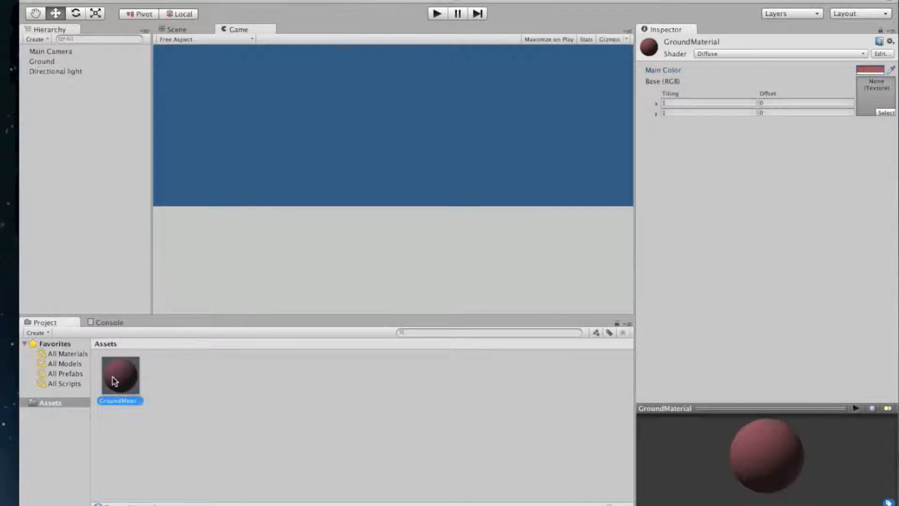
drag(114, 381, 51, 64)
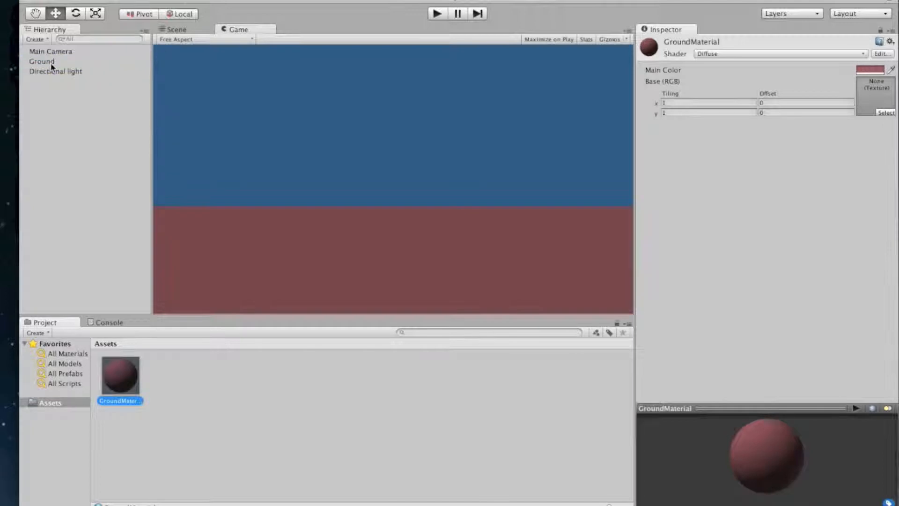
Step: Examine the ground in the Scene view in both 2D and 3D modes, finishing in 2D mode
click(180, 31)
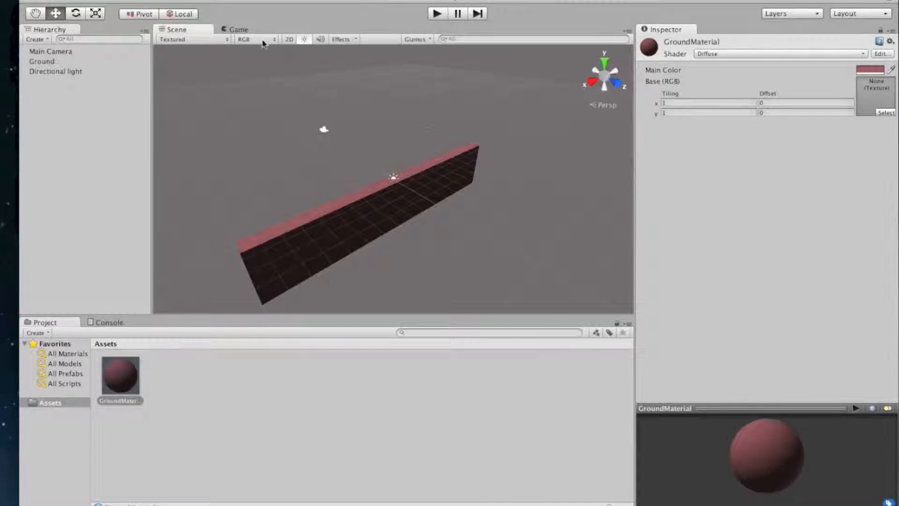
click(289, 39)
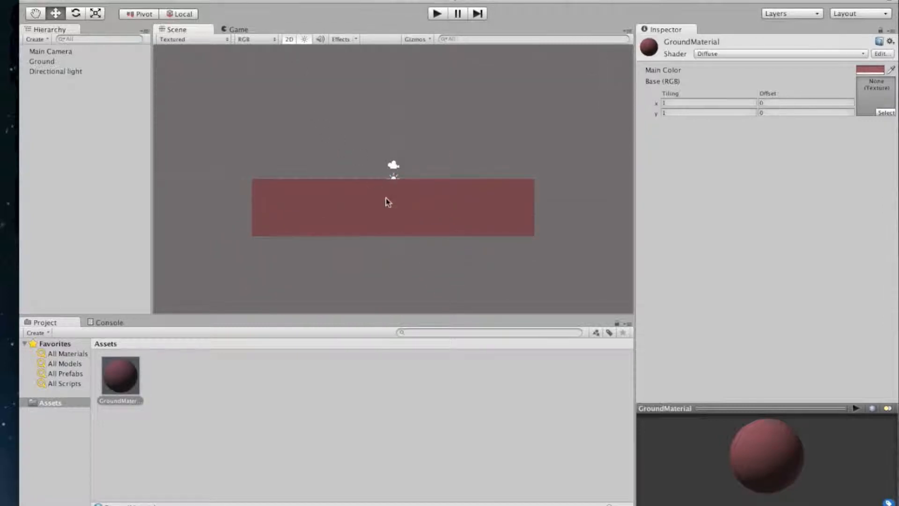
click(294, 40)
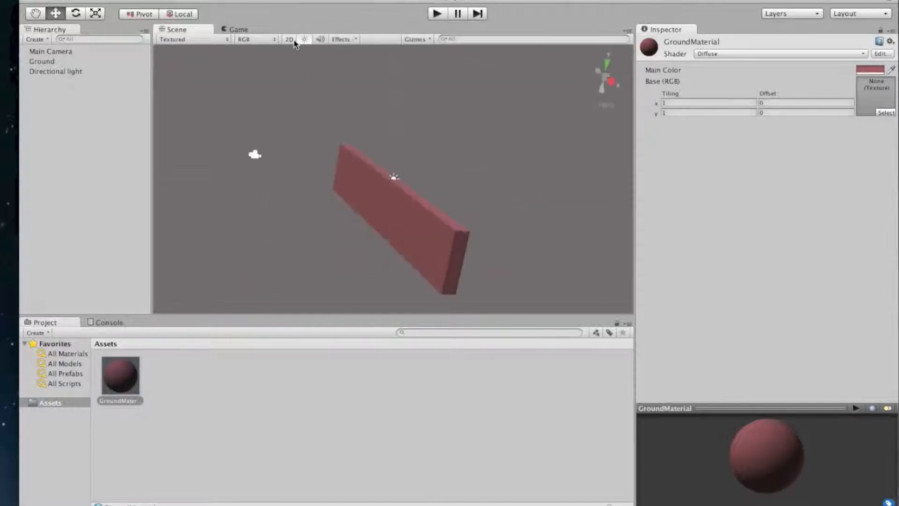
click(294, 41)
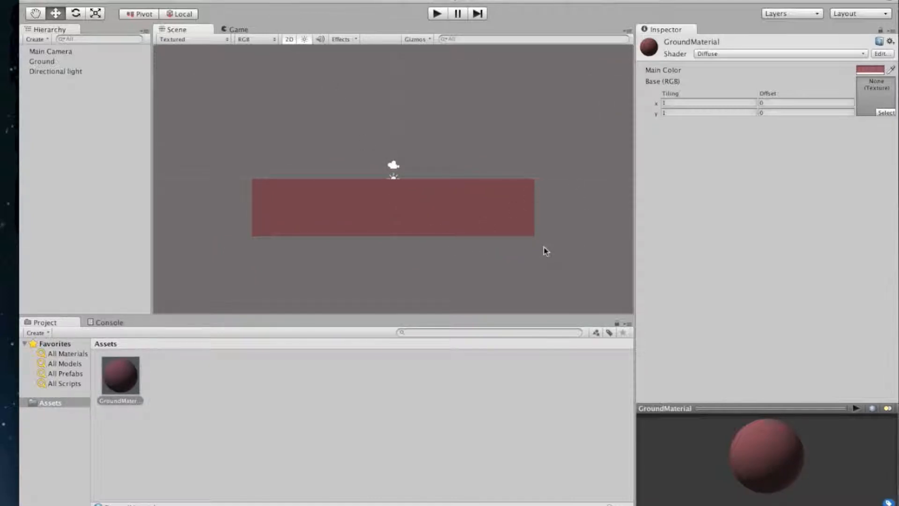
scroll(589, 256, up, 6)
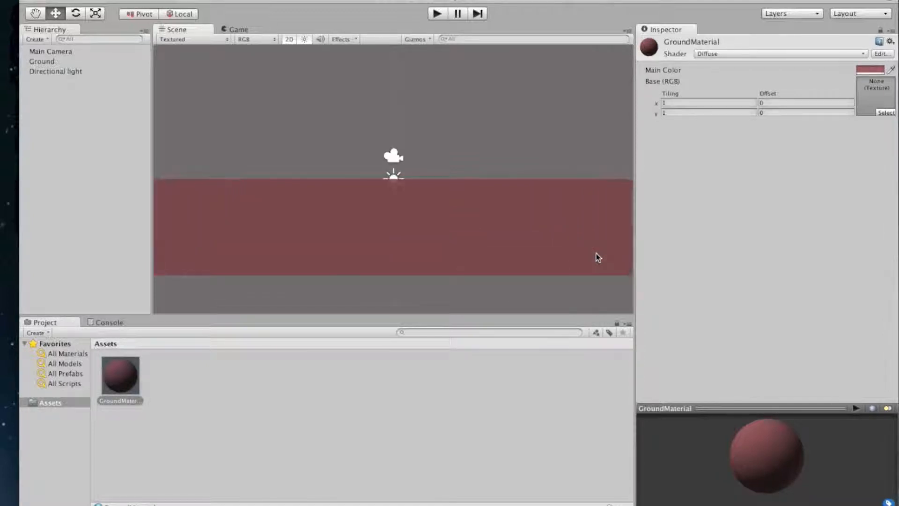
scroll(597, 256, down, 5)
scroll(520, 247, up, 2)
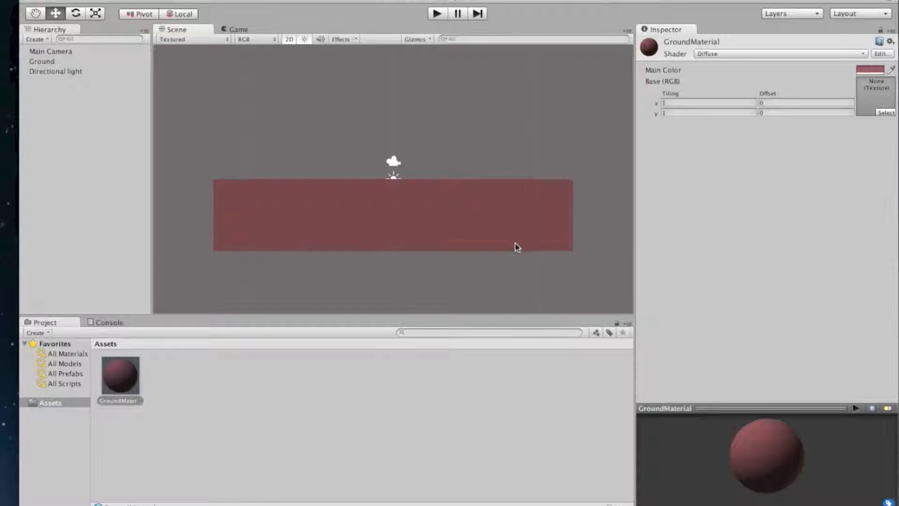
click(289, 40)
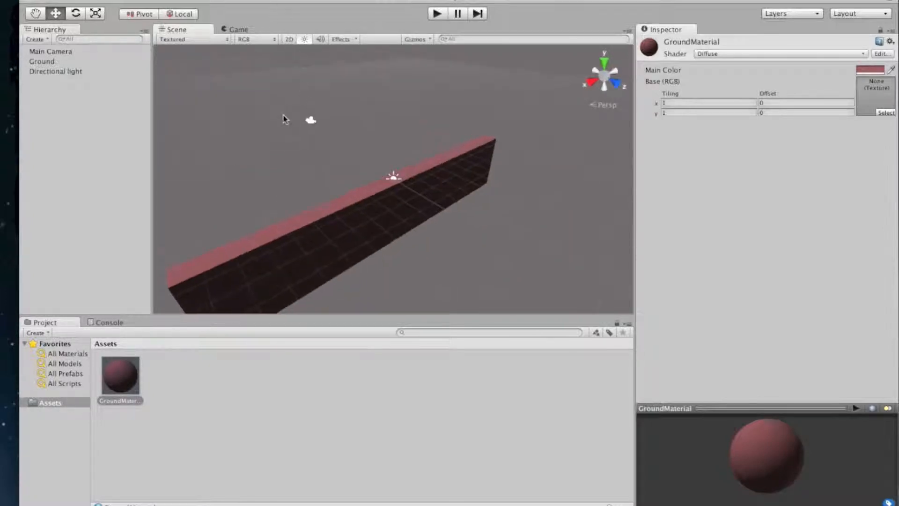
key(alt)
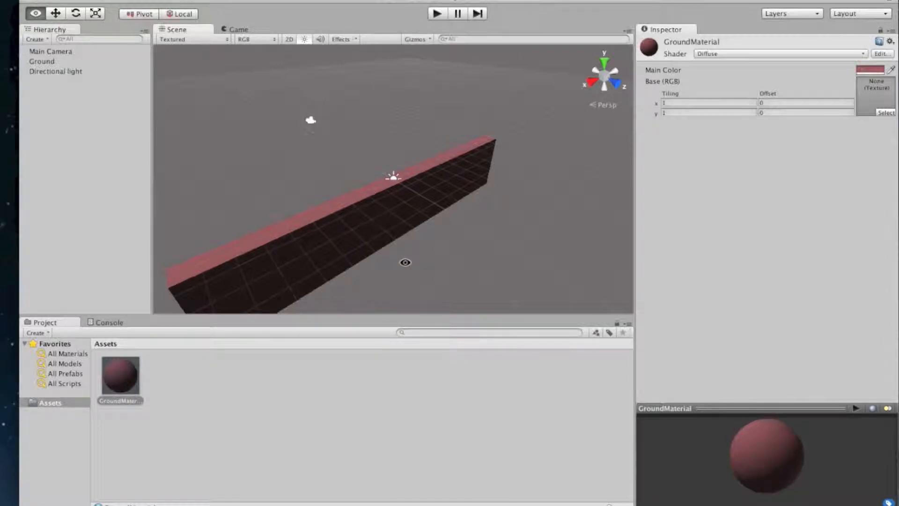
alt+drag(405, 261, 349, 240)
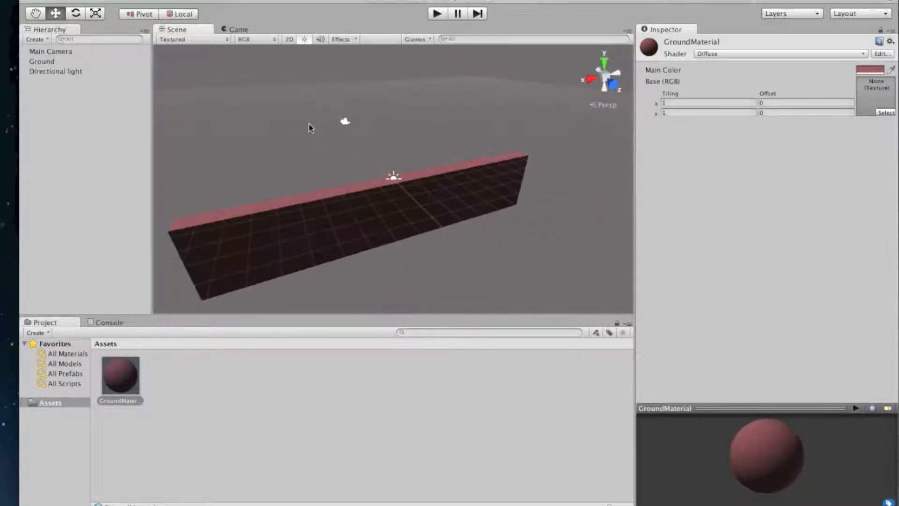
click(289, 39)
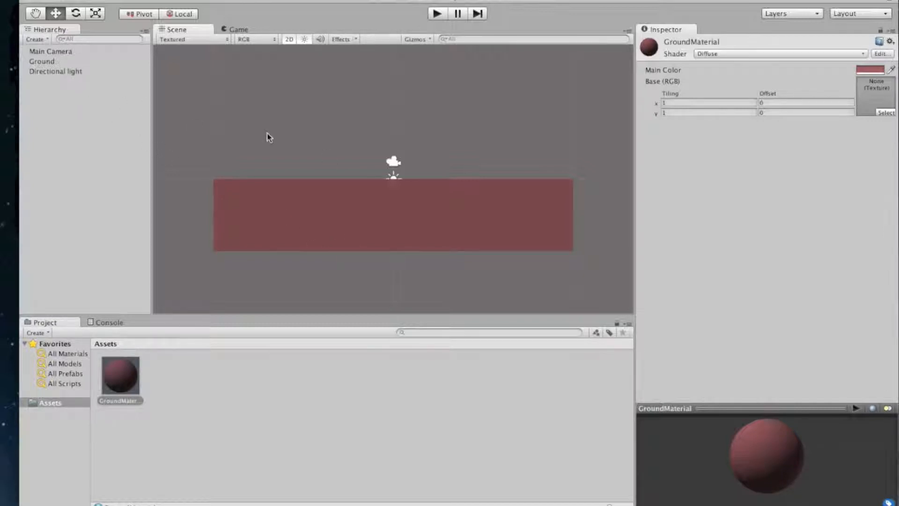
Step: Duplicate the Ground object in the scene
click(52, 64)
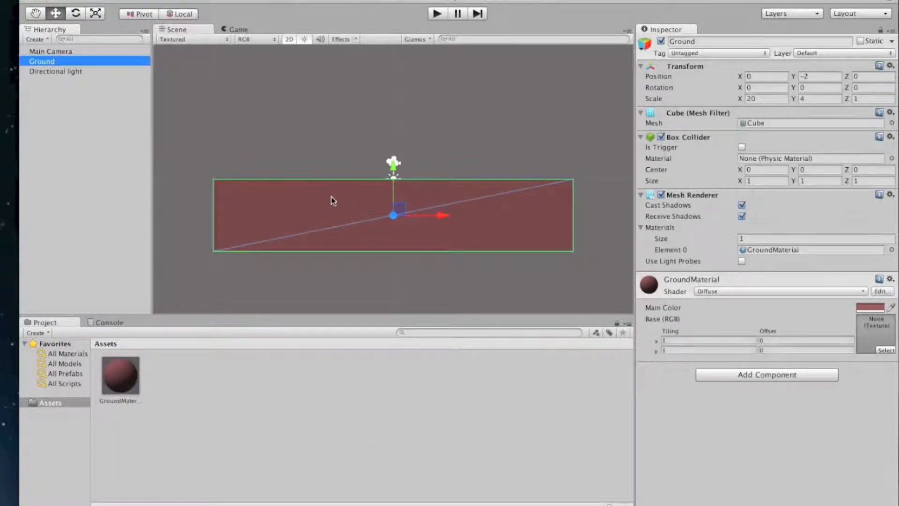
key(super+d)
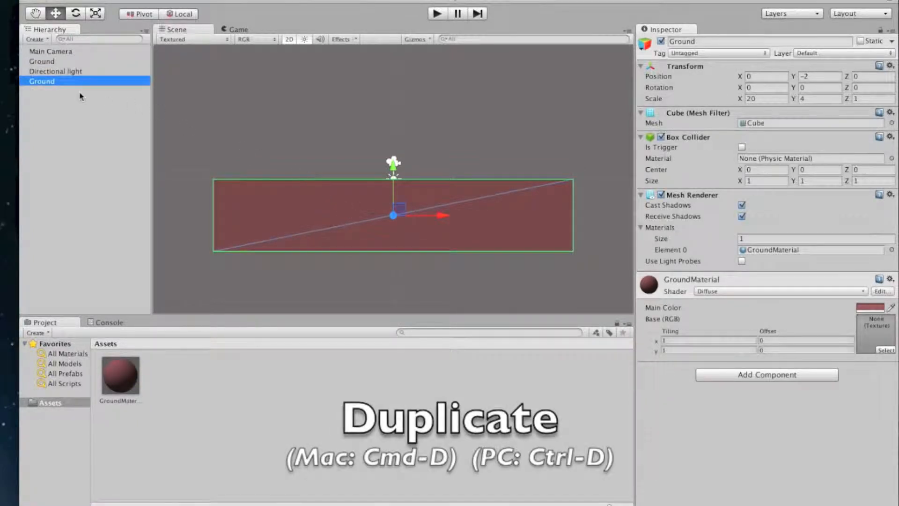
right_click(54, 83)
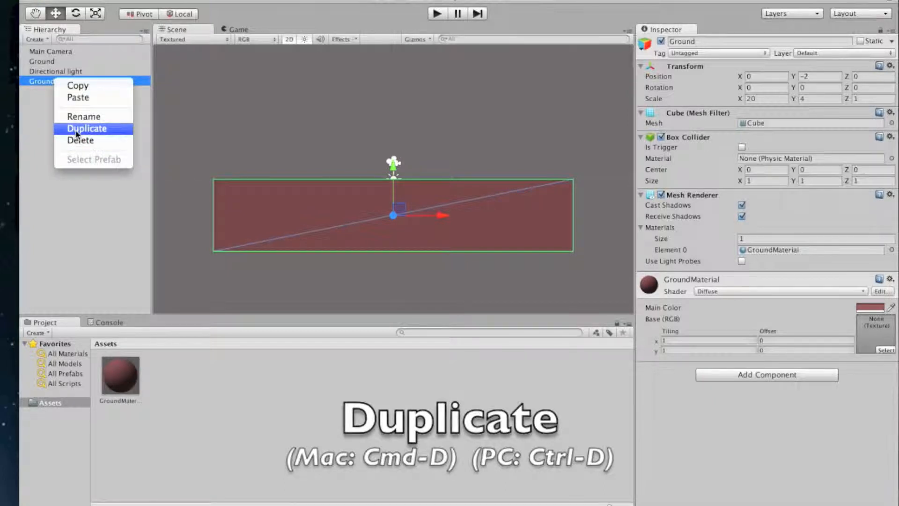
click(38, 102)
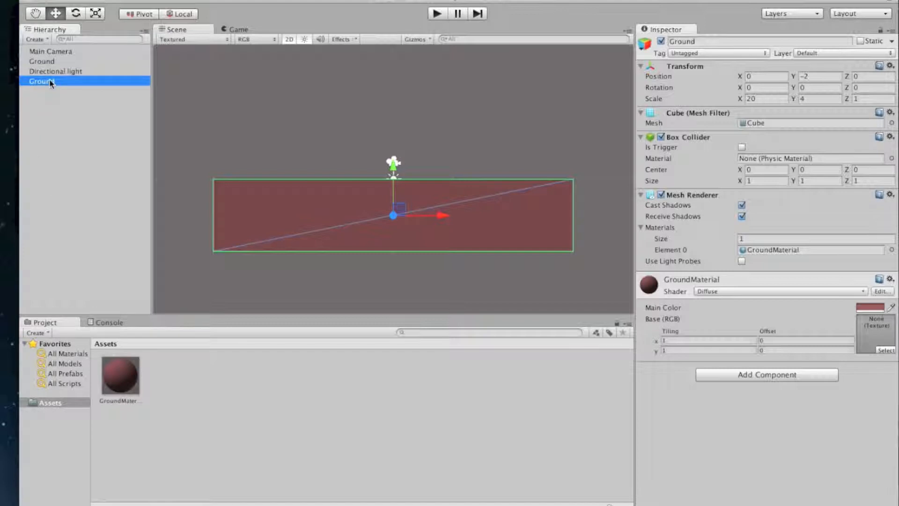
Step: Move the duplicated ground slightly down to a Y position of about -2.03 and rename it as Wall
click(702, 42)
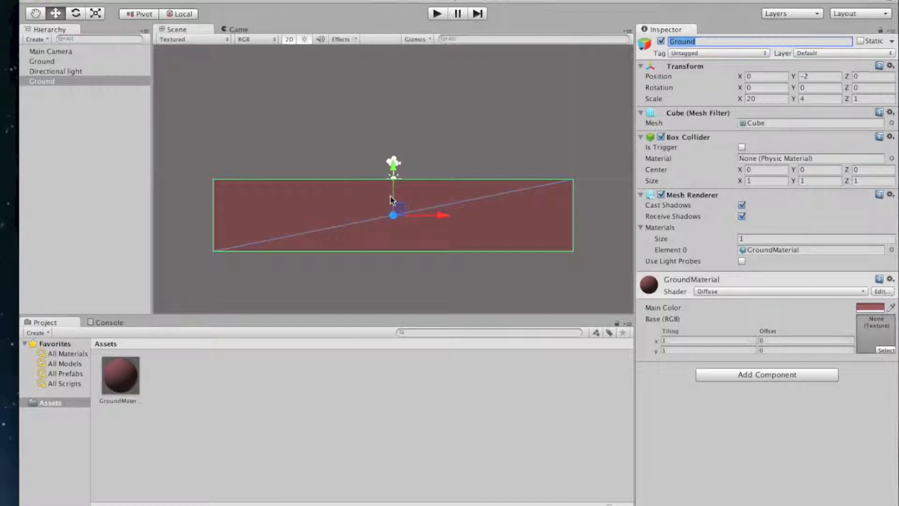
mouse_move(392, 165)
mouse_down()
mouse_move(393, 133)
mouse_move(397, 172)
mouse_up()
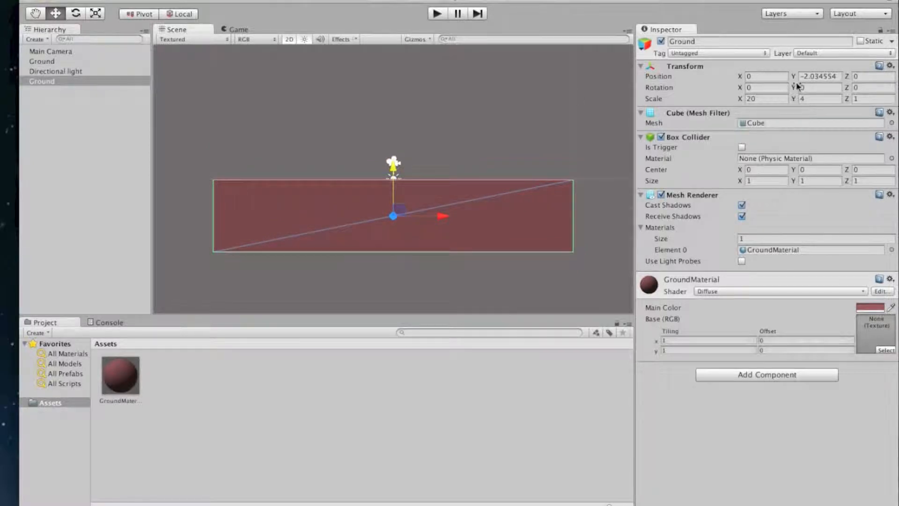
click(712, 45)
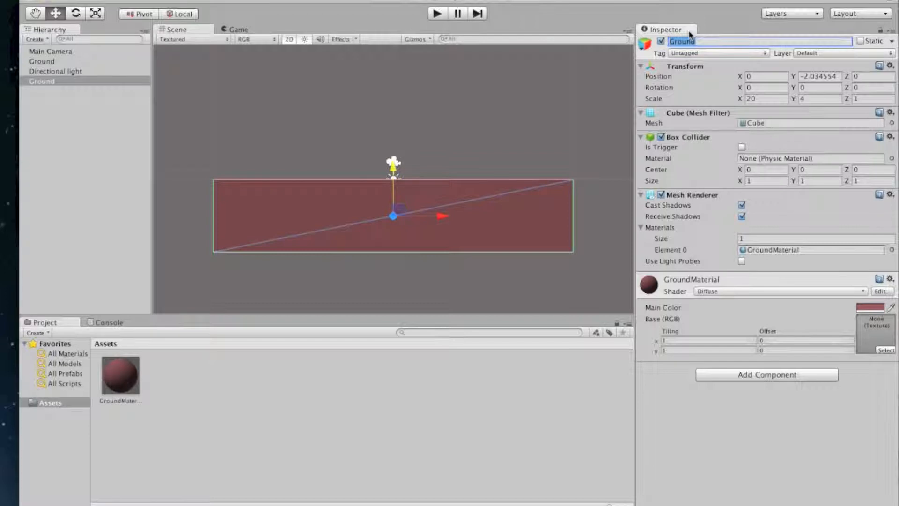
text(Wall)
key(Return)
Step: Rotate the Wall 90 degrees in Z, move it to the ground's right end at X about 9.74, and check the Game view
click(867, 87)
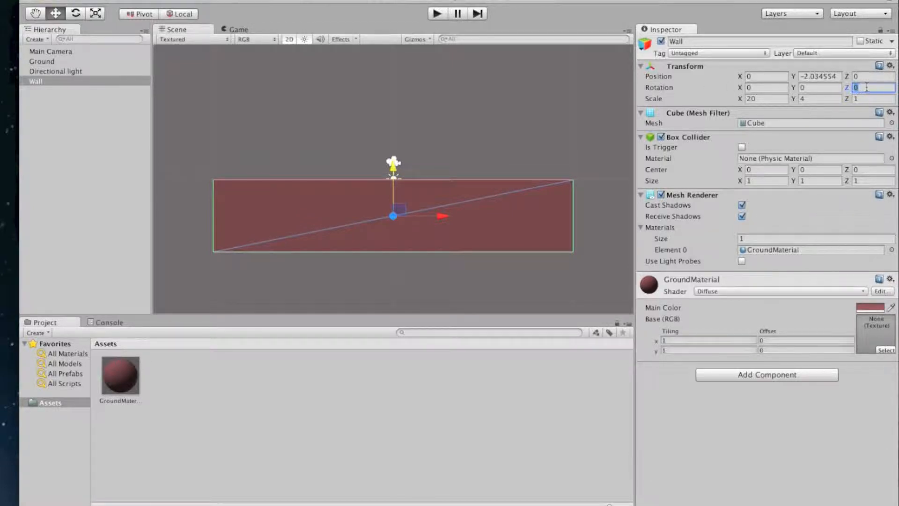
text(90)
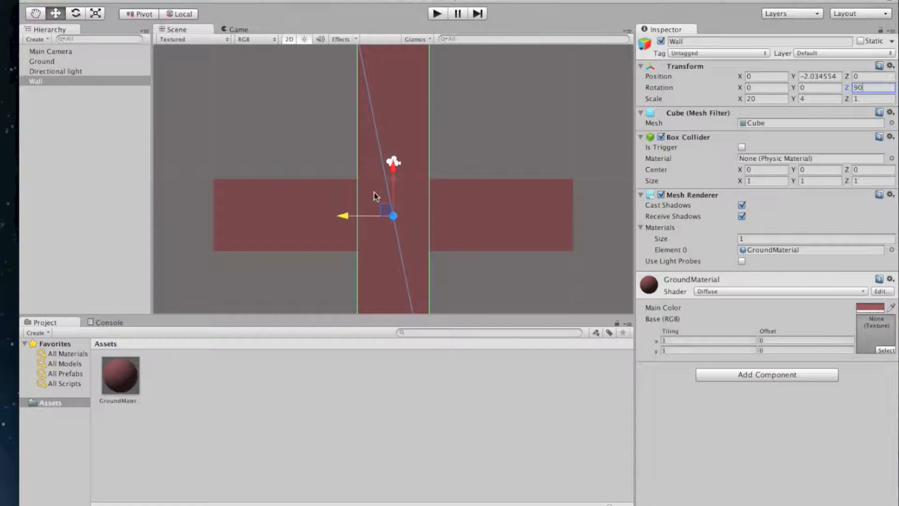
drag(352, 219, 518, 212)
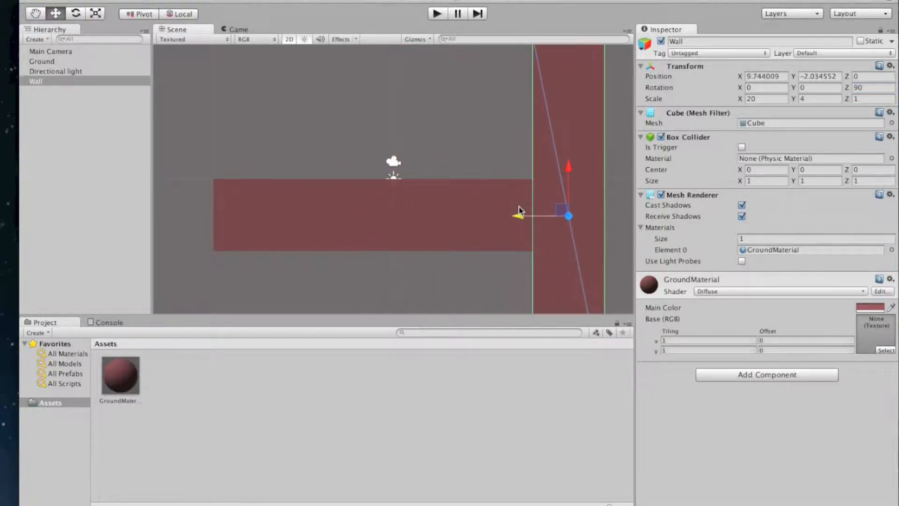
click(240, 30)
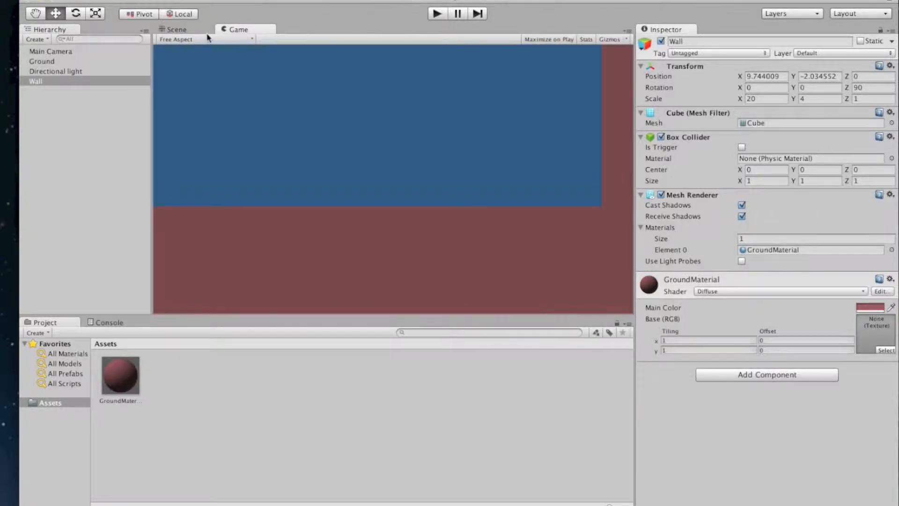
Step: Duplicate the Wall, move the copy to the ground's left end at X about -10.47, and check the Game view
click(171, 31)
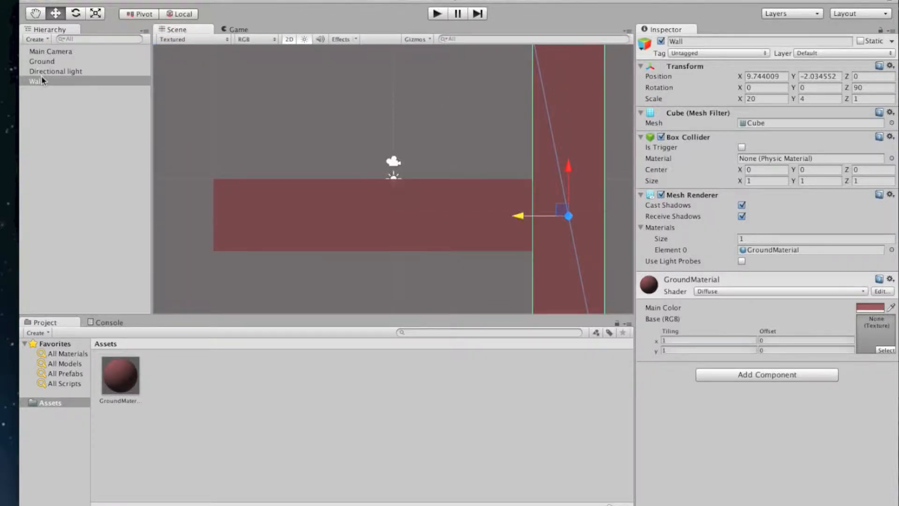
key(super+d)
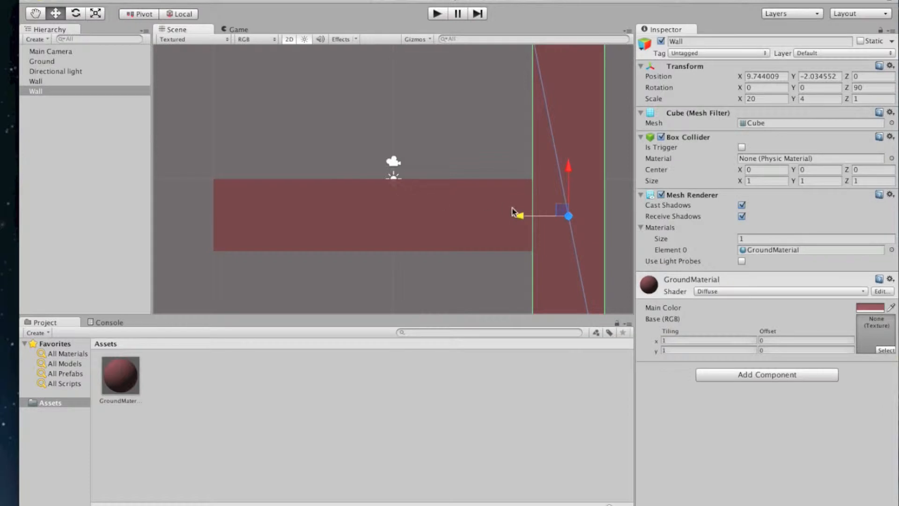
drag(518, 215, 157, 169)
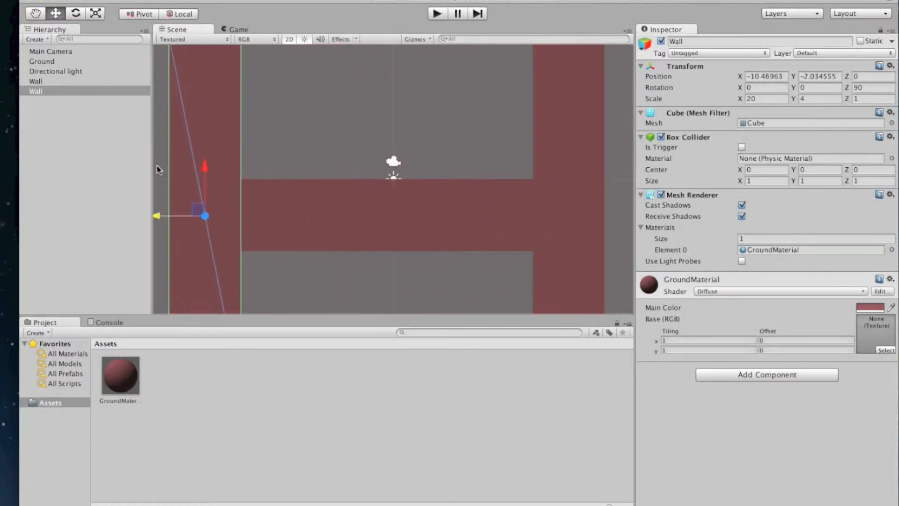
click(235, 30)
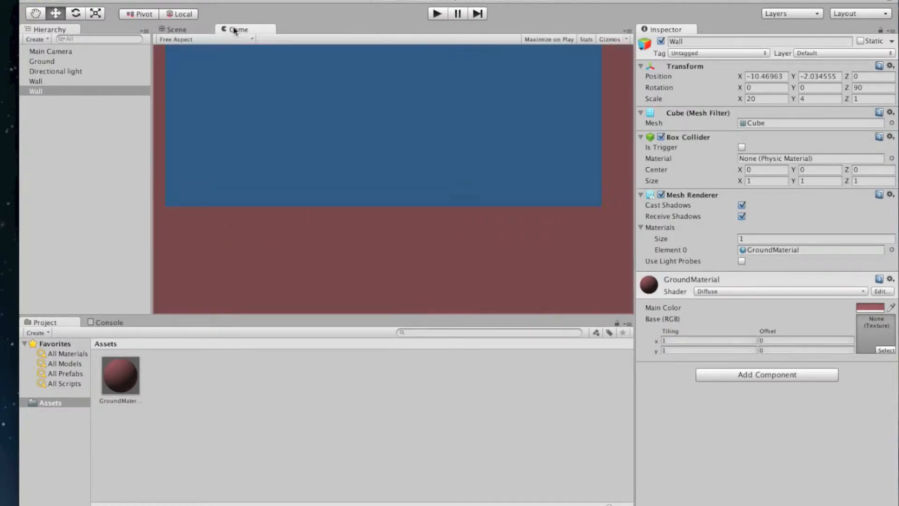